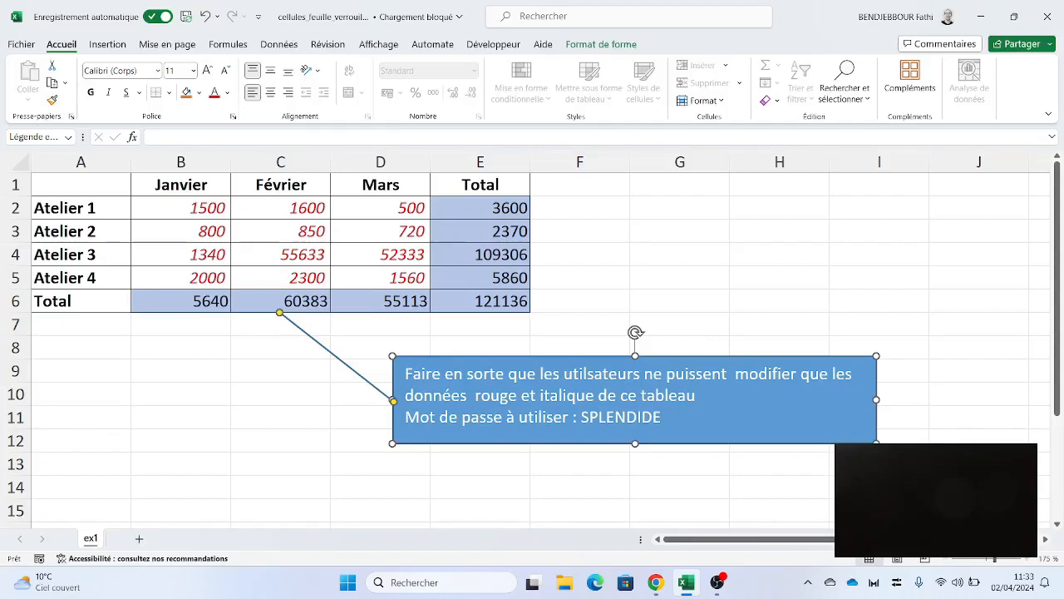
- Review the SOMME formulas in the Total row and column and the red italic monthly data cells
left_click(181, 301)
left_click_drag(181, 301, 482, 301)
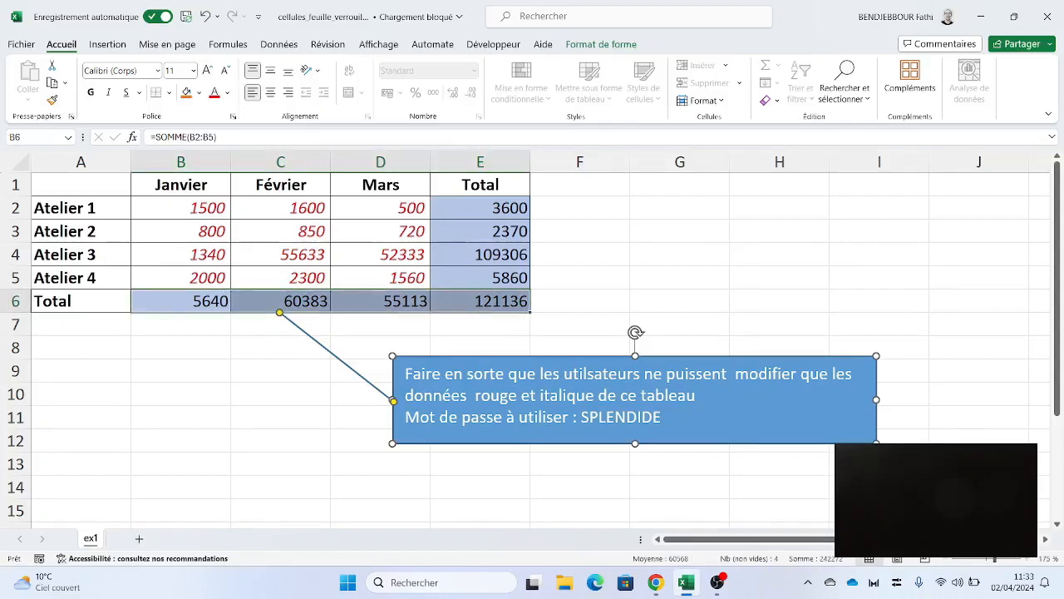
left_click_drag(480, 208, 480, 301)
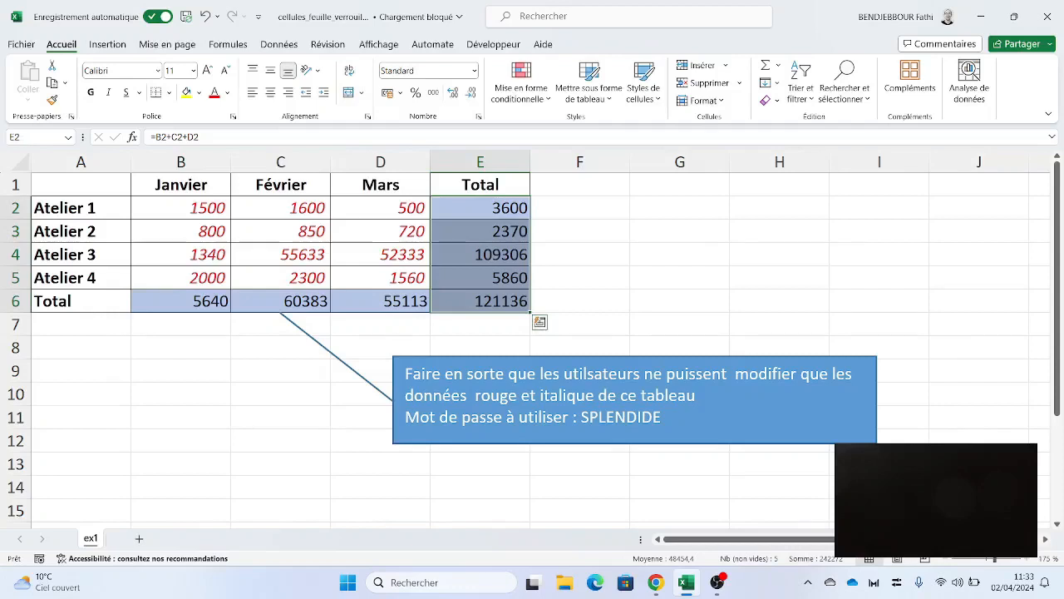
left_click(180, 301)
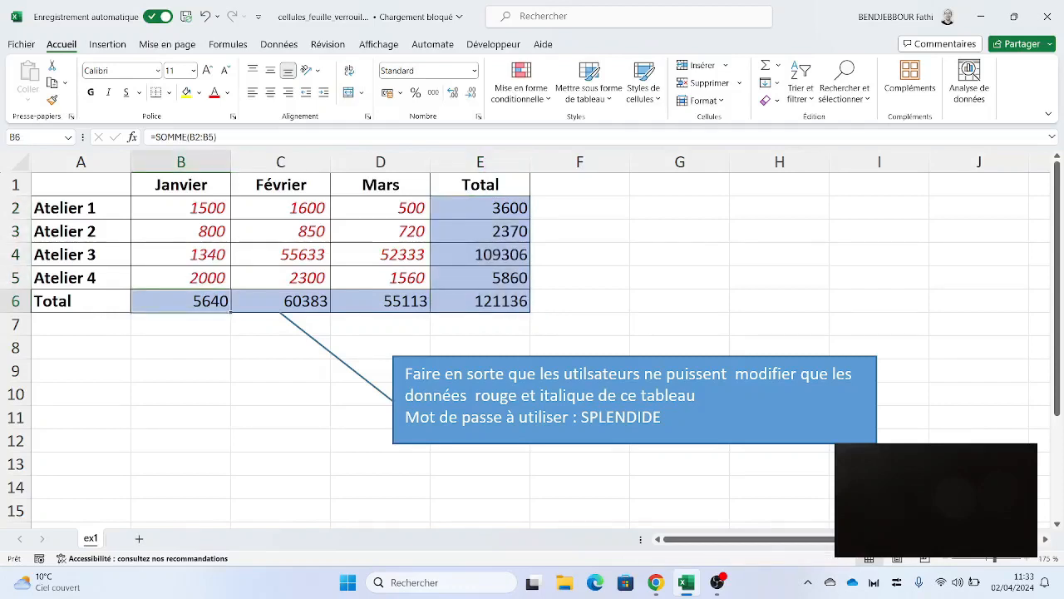
left_click_drag(181, 207, 380, 278)
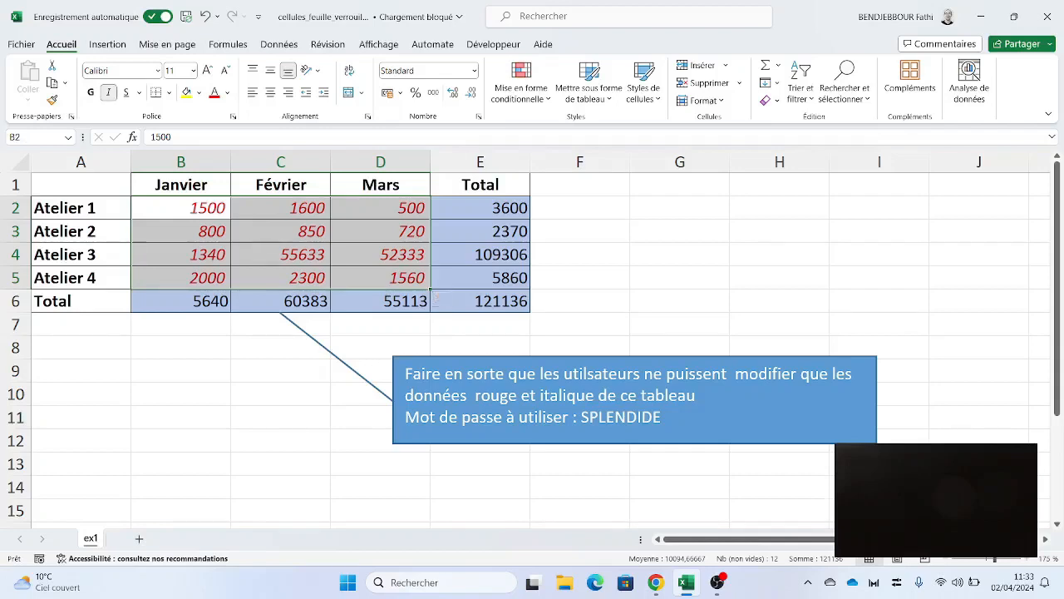
mouse_move(180, 207)
left_mouse_down()
mouse_move(280, 208)
mouse_move(180, 231)
mouse_move(280, 278)
mouse_move(380, 277)
left_mouse_up()
left_click_drag(191, 301, 495, 301)
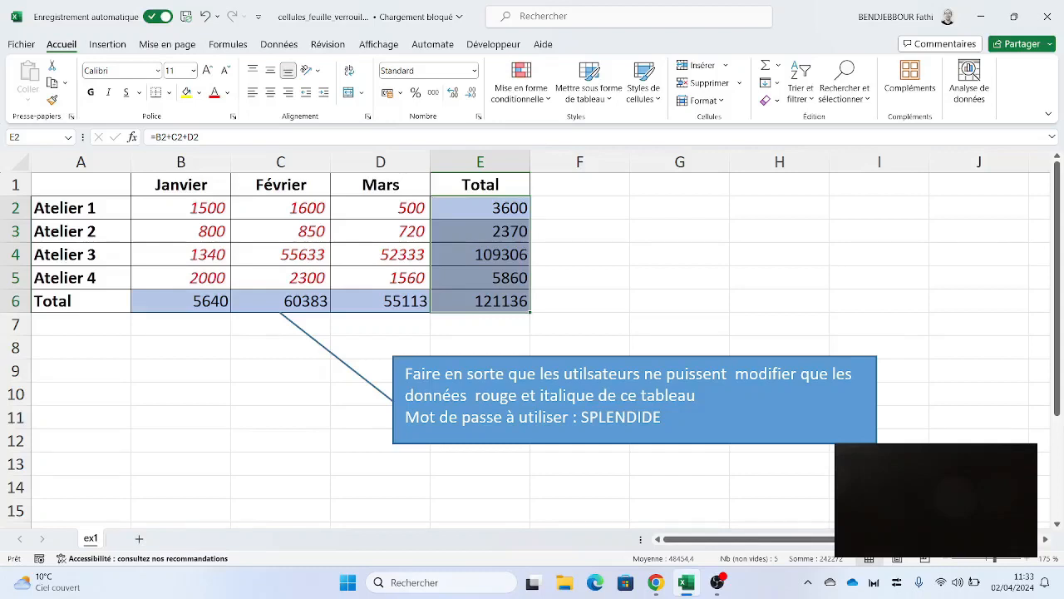
left_click(180, 348, "ctrl")
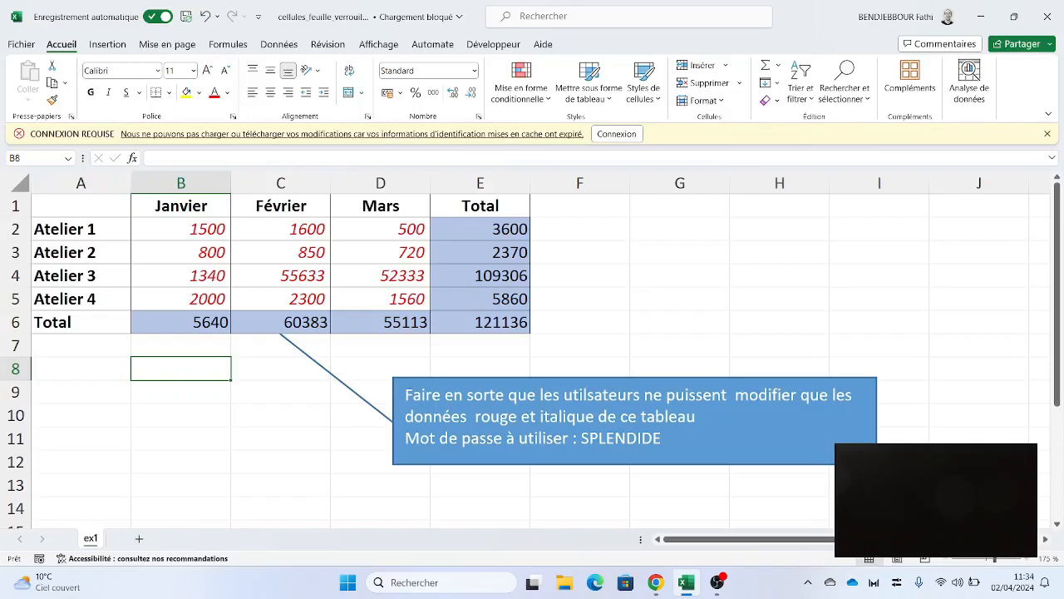
- Select the whole sheet and clear Verrouillée on the Format de cellule Protection tab
key("ctrl+a")
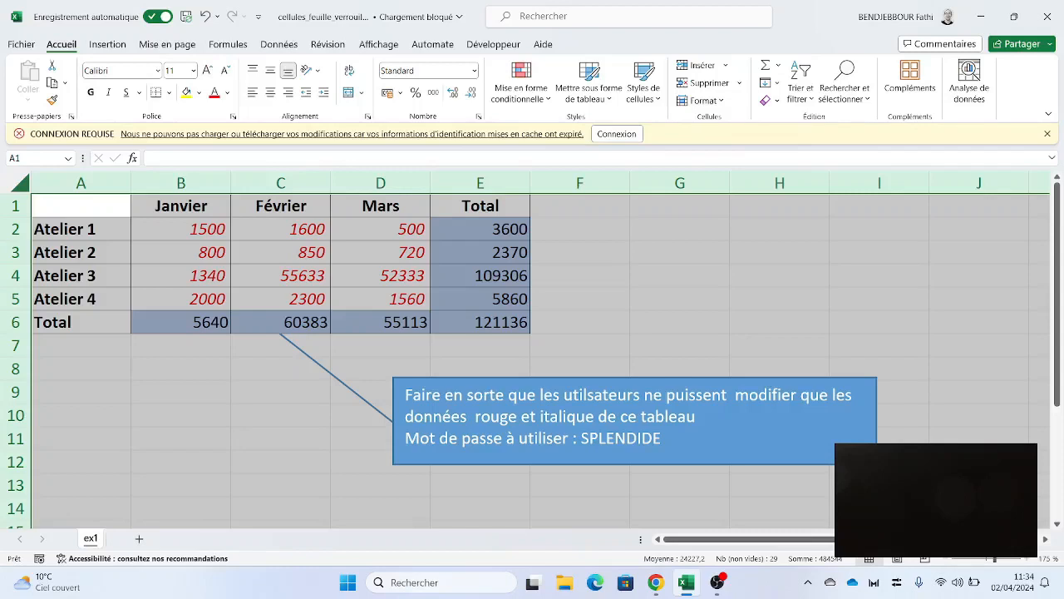
right_click(268, 362)
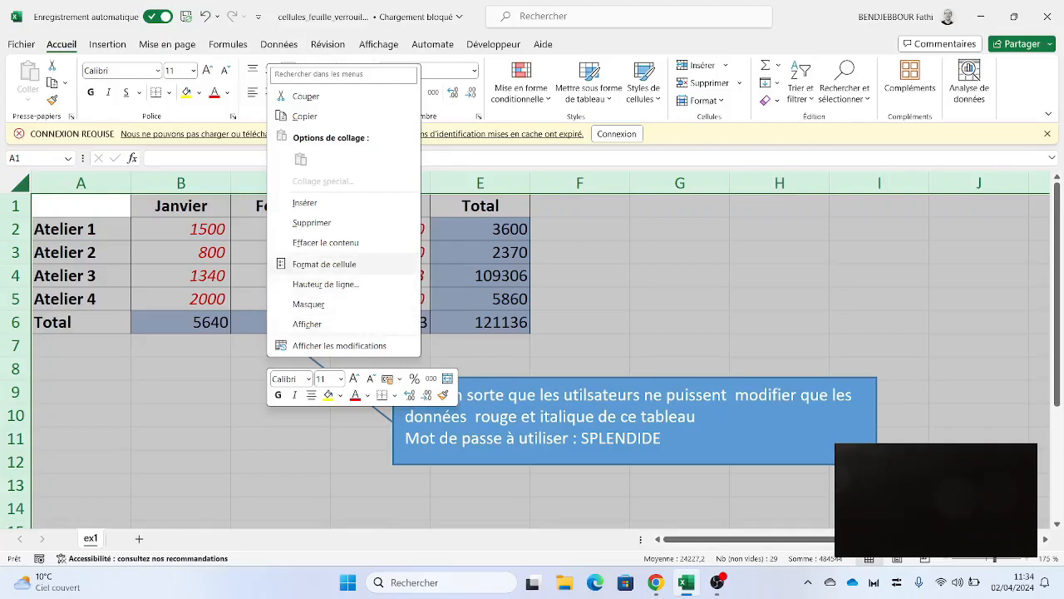
left_click(325, 264)
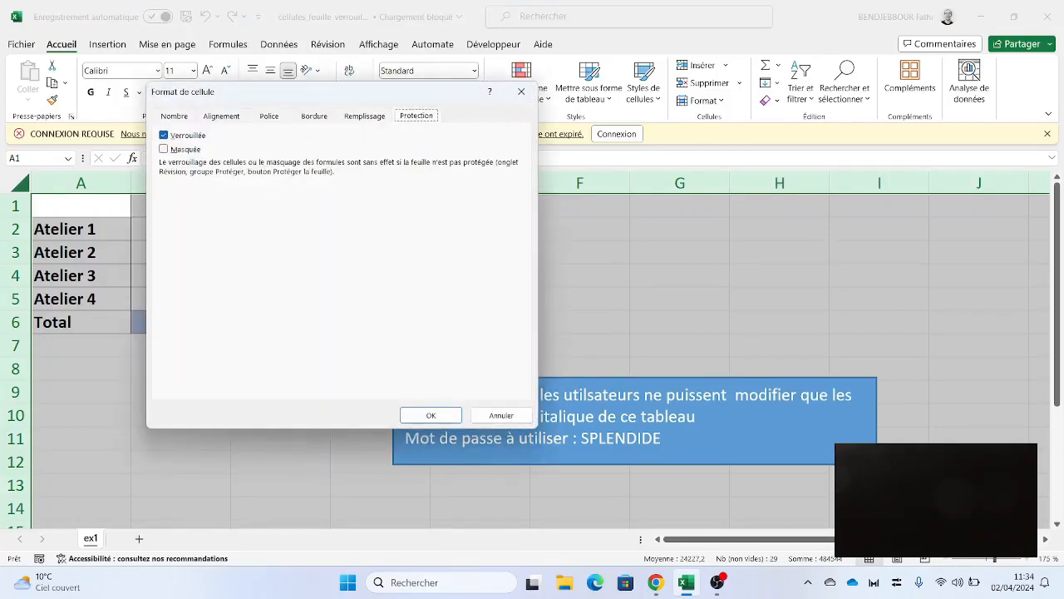
left_click(164, 134)
left_click(430, 415)
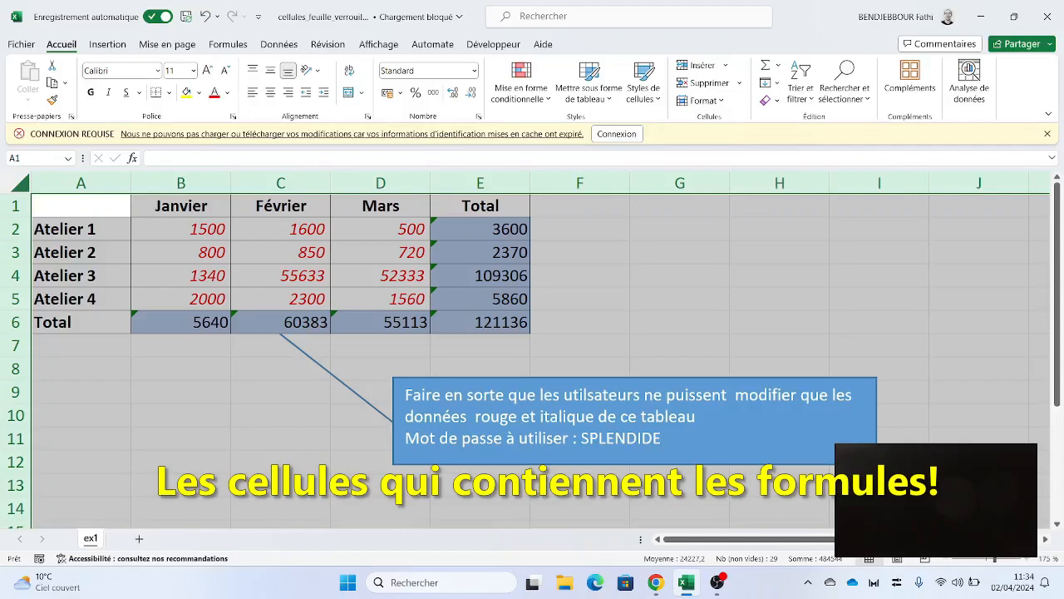
- Deselect the sheet, then select all formula cells with Rechercher et sélectionner > Formules
left_click(579, 275)
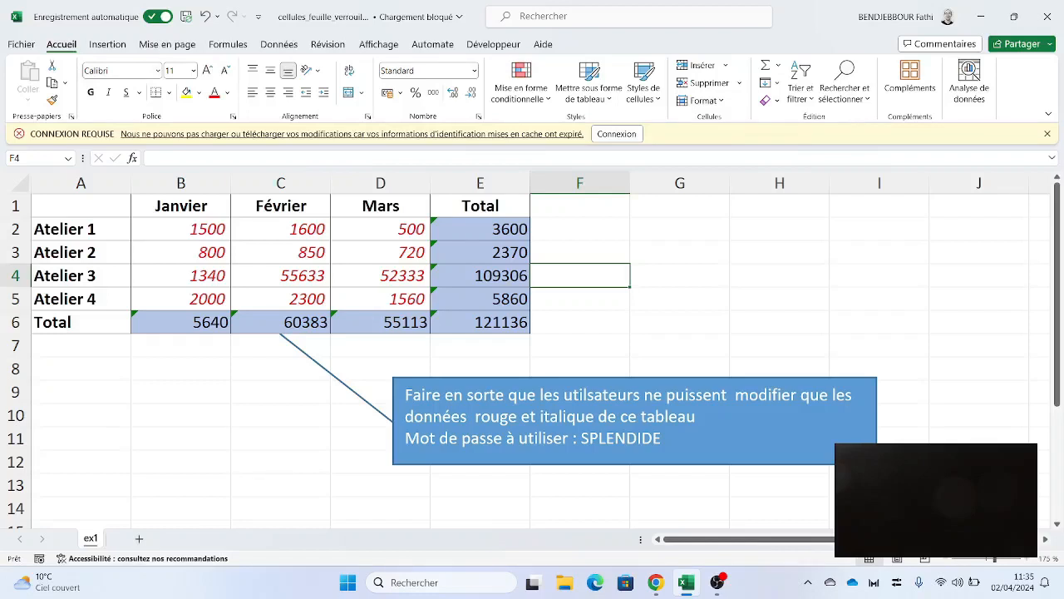
left_click(845, 86)
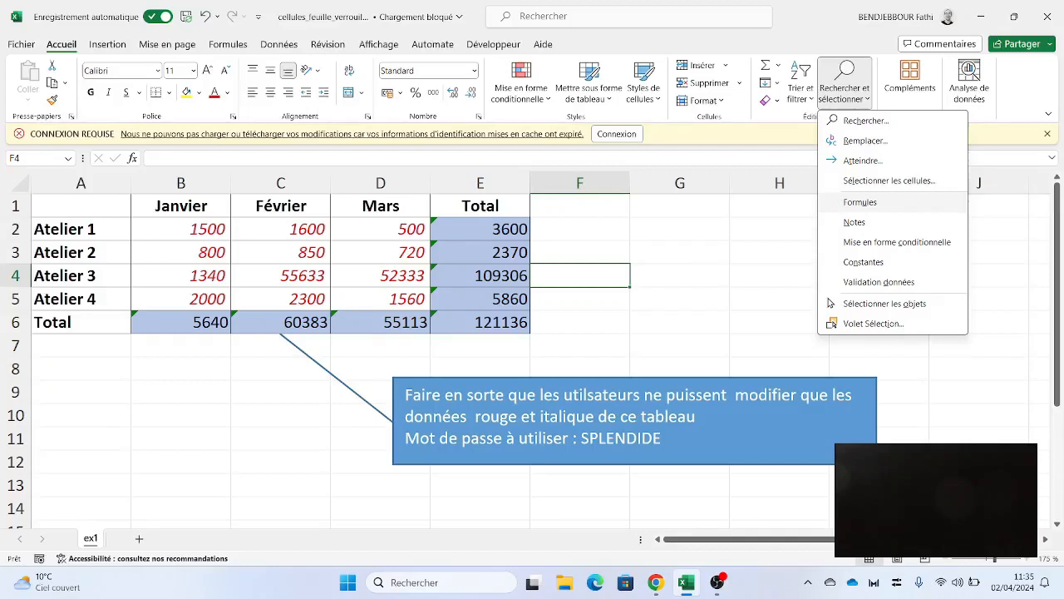
left_click(859, 202)
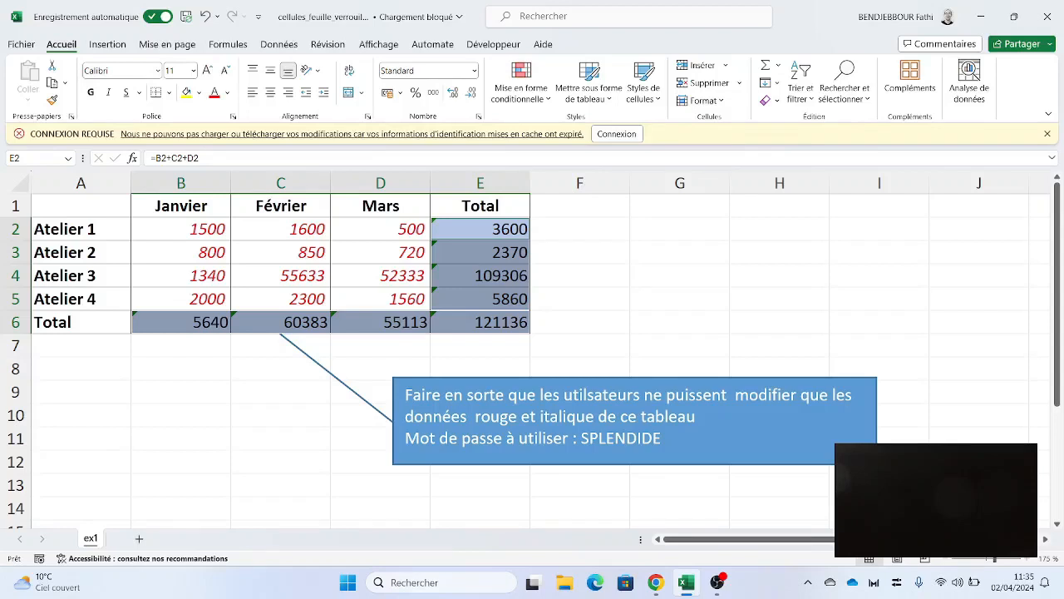
- Mark the selected formula cells as Verrouillée in Format de cellule, then show the Révision tab
right_click(466, 286)
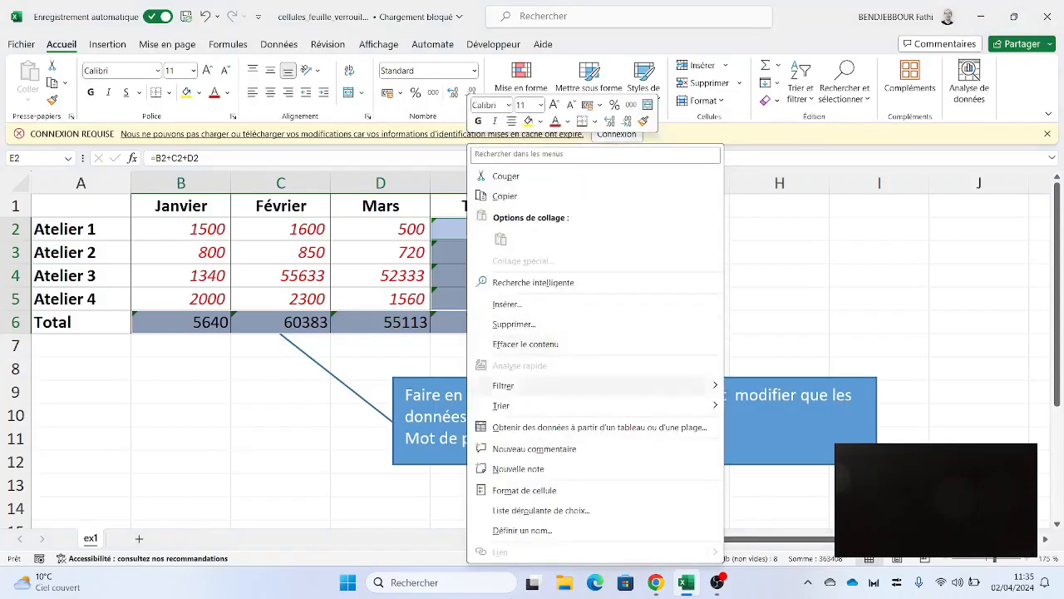
left_click(523, 490)
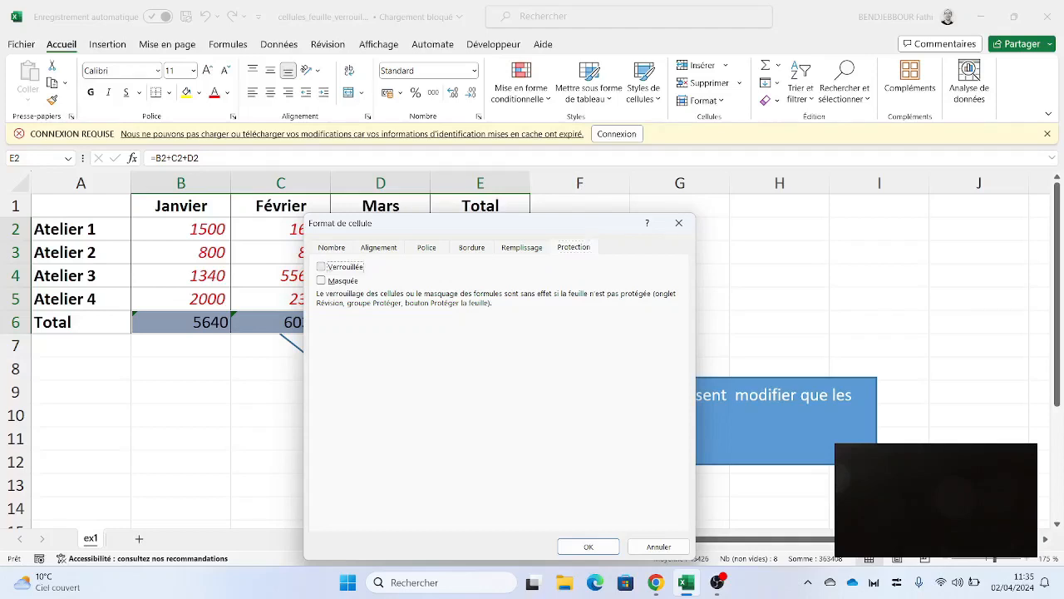
left_click(321, 266)
left_click(588, 546)
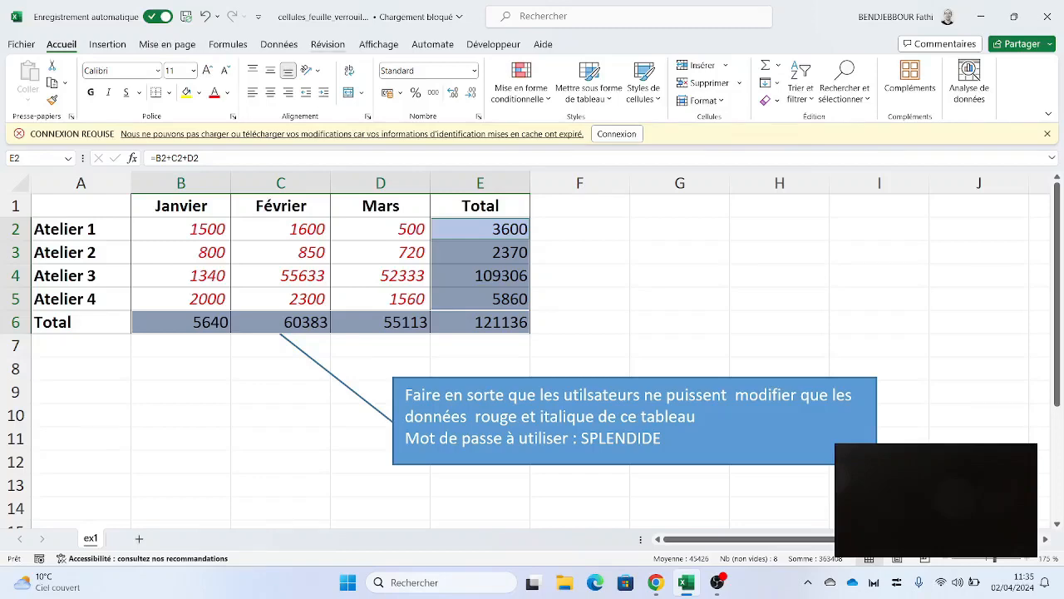
left_click(327, 44)
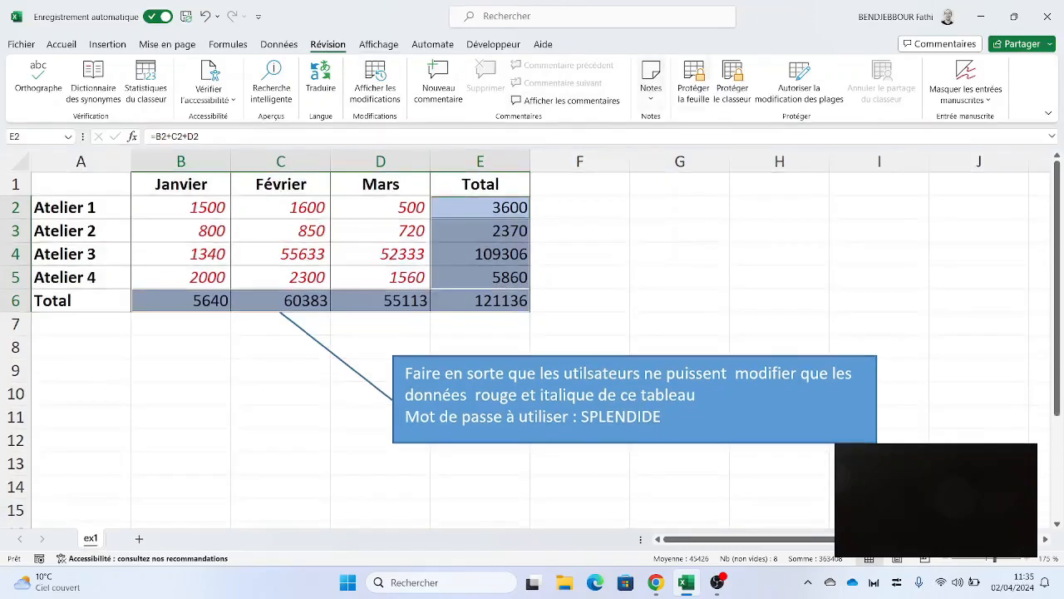
- Protect the sheet with the assignment's password, entering it and confirming it a second time
left_click(693, 80)
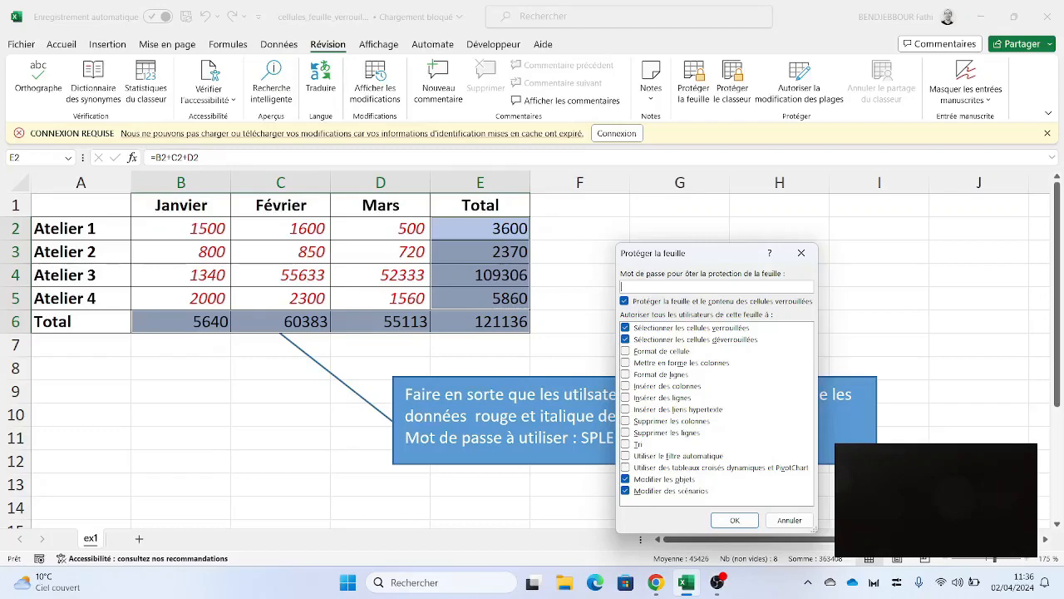
left_click_drag(681, 257, 711, 191)
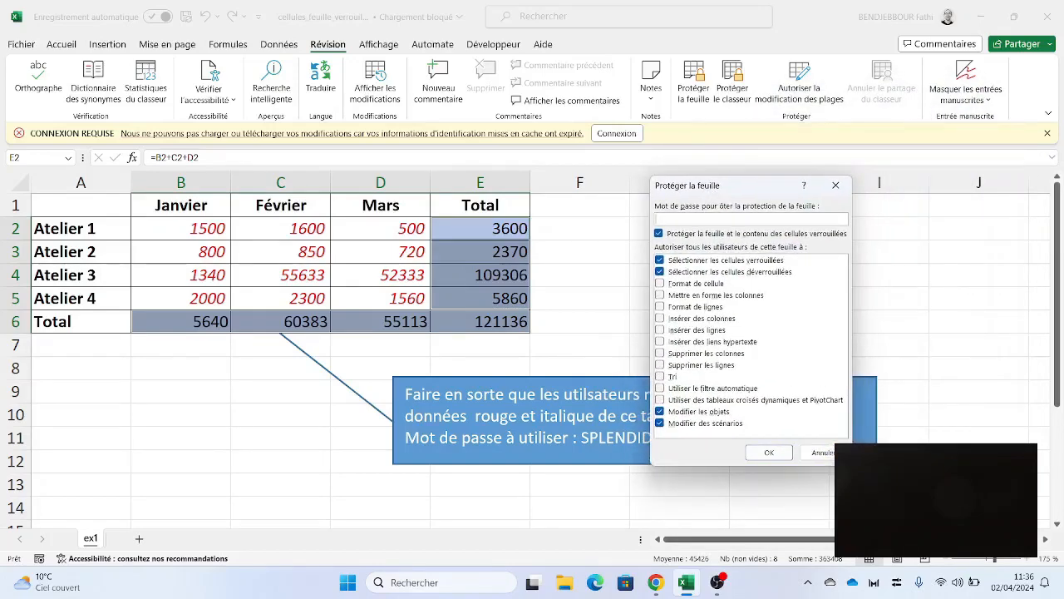
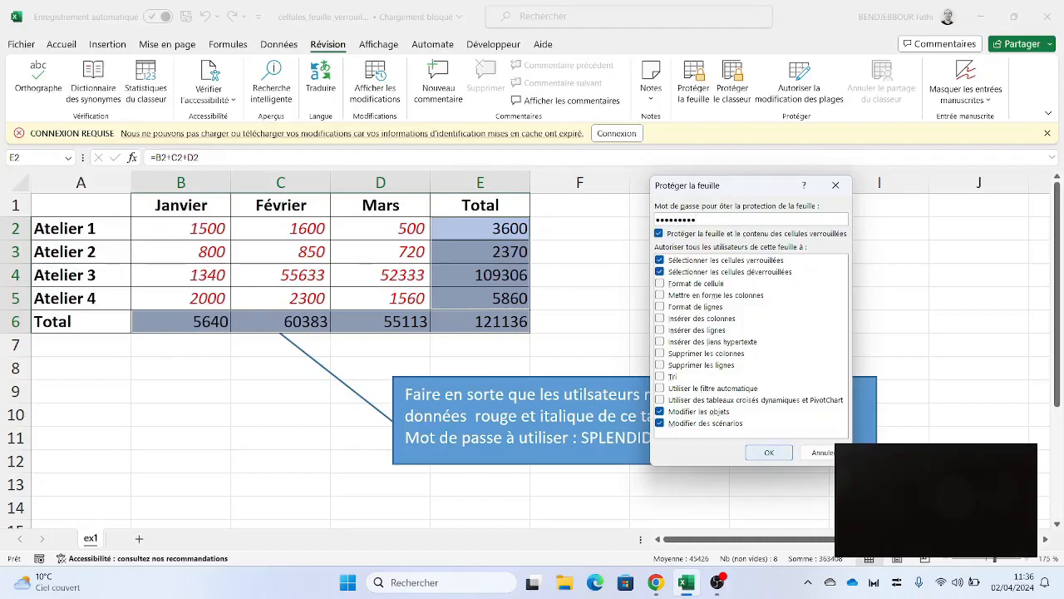
left_click(769, 452)
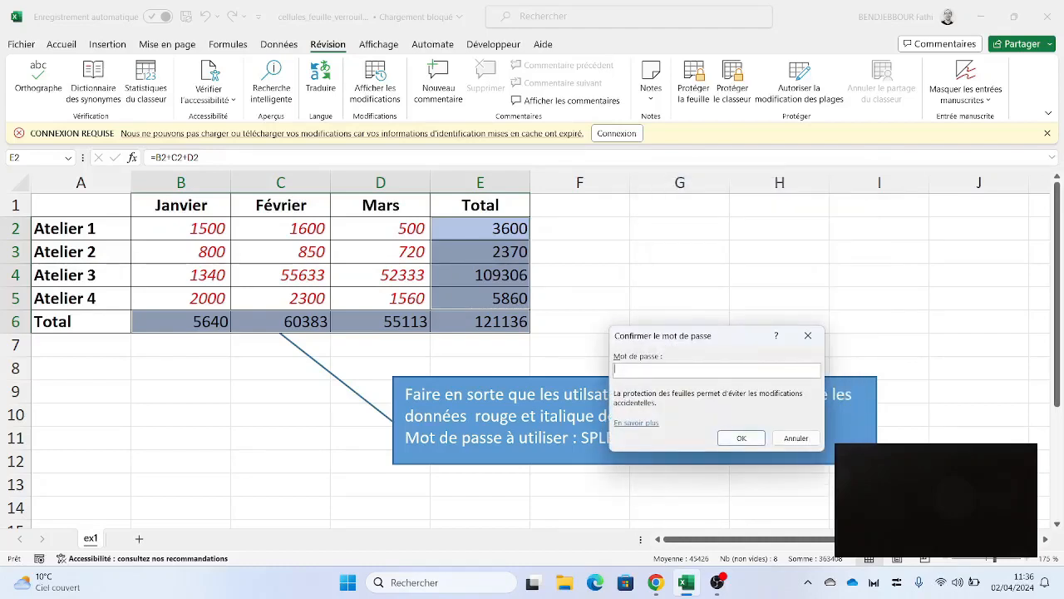
key("Return")
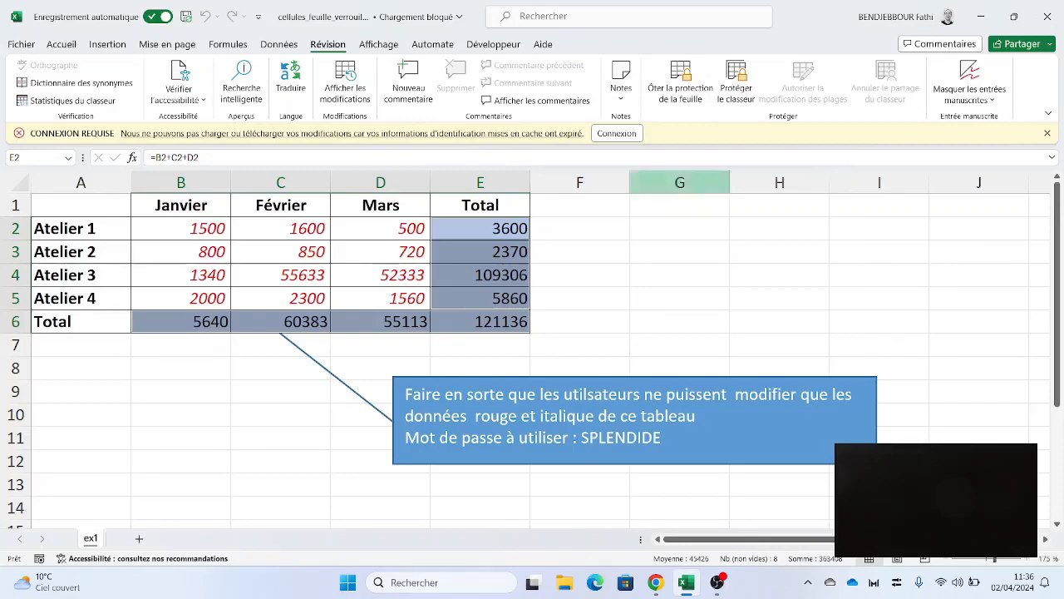
- Select cells F6, E4, D6 and G3 on the protected sheet
left_click(579, 321, "ctrl")
left_click(480, 274, "ctrl")
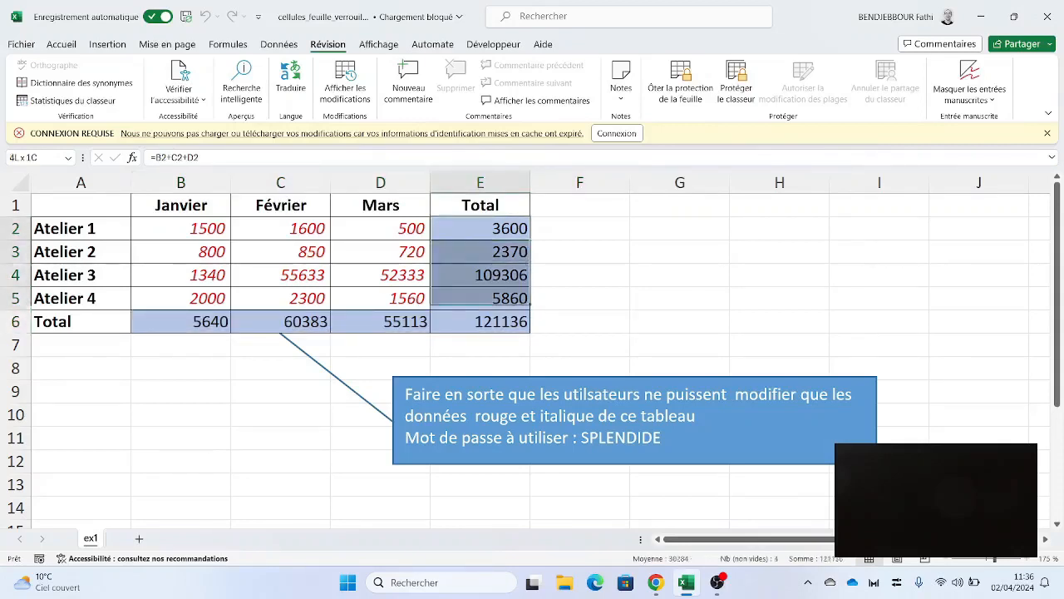
left_click(380, 321, "ctrl")
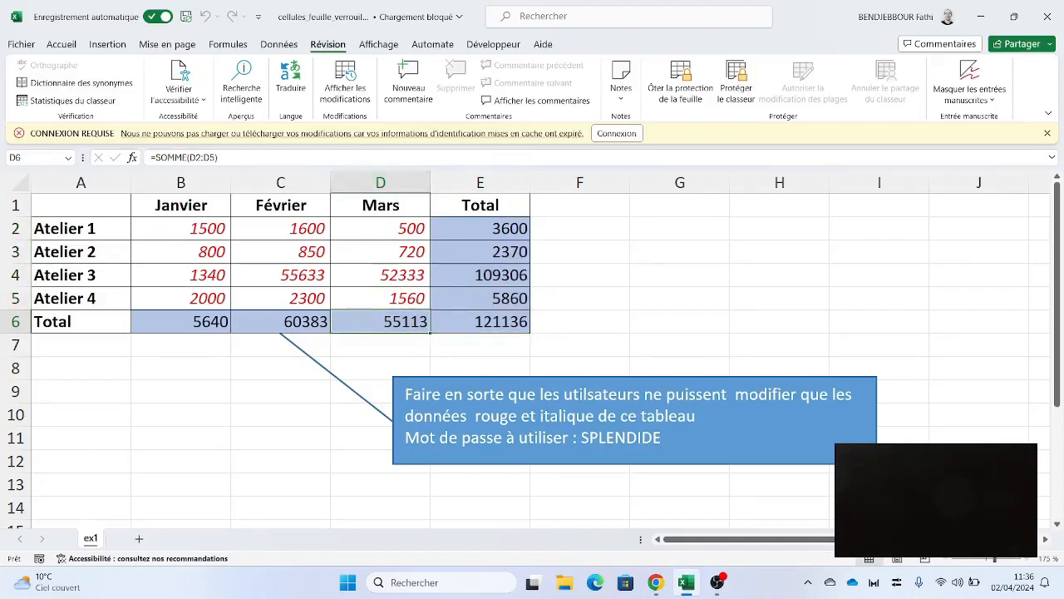
left_click(679, 251)
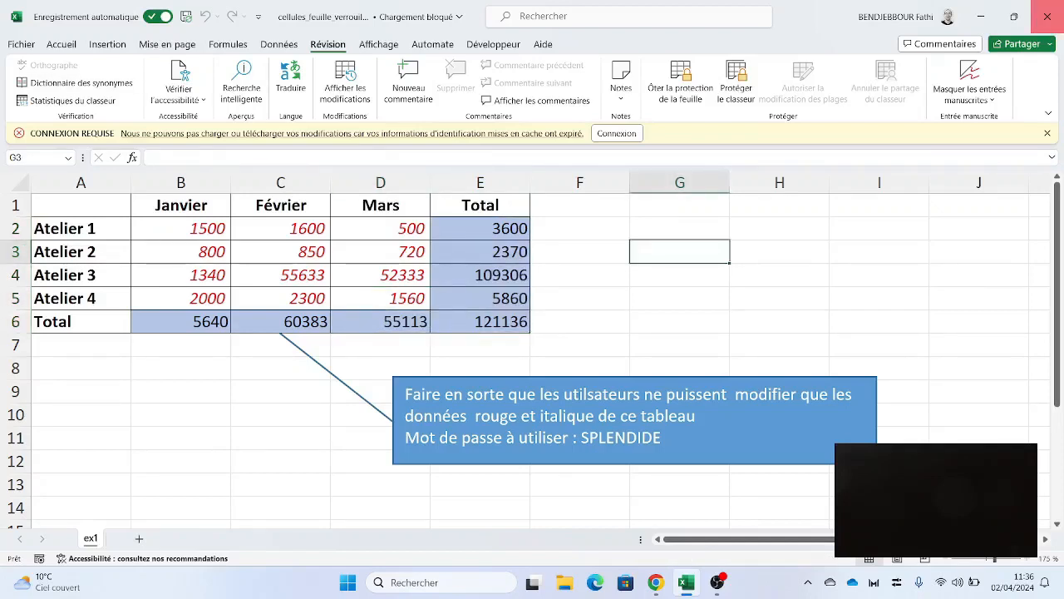
- Close Excel, minimize the browser and reopen the workbook from the desktop
left_click(1046, 17)
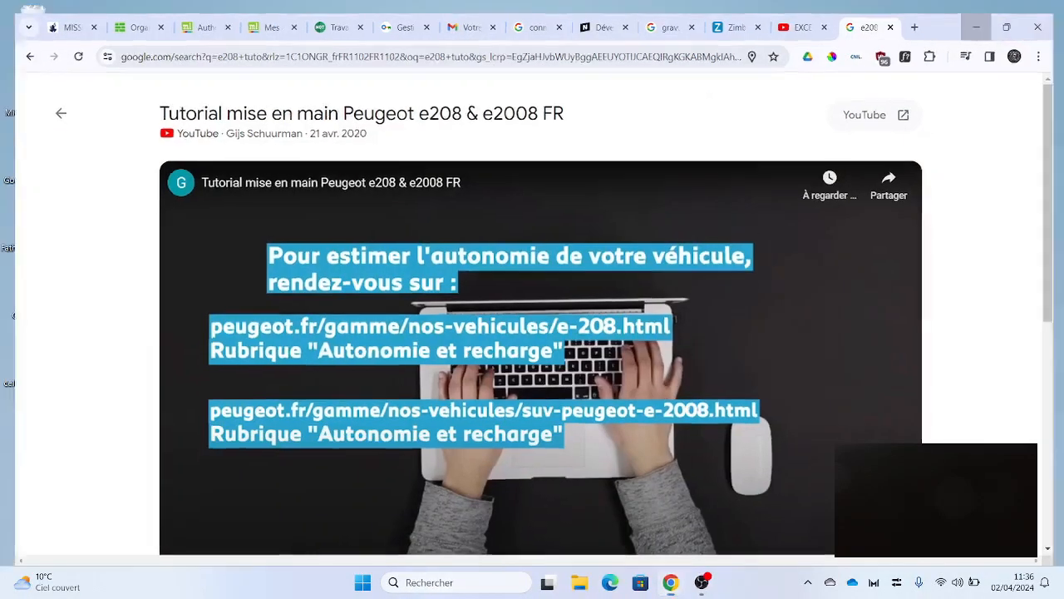
left_click(976, 26)
double_click(32, 359)
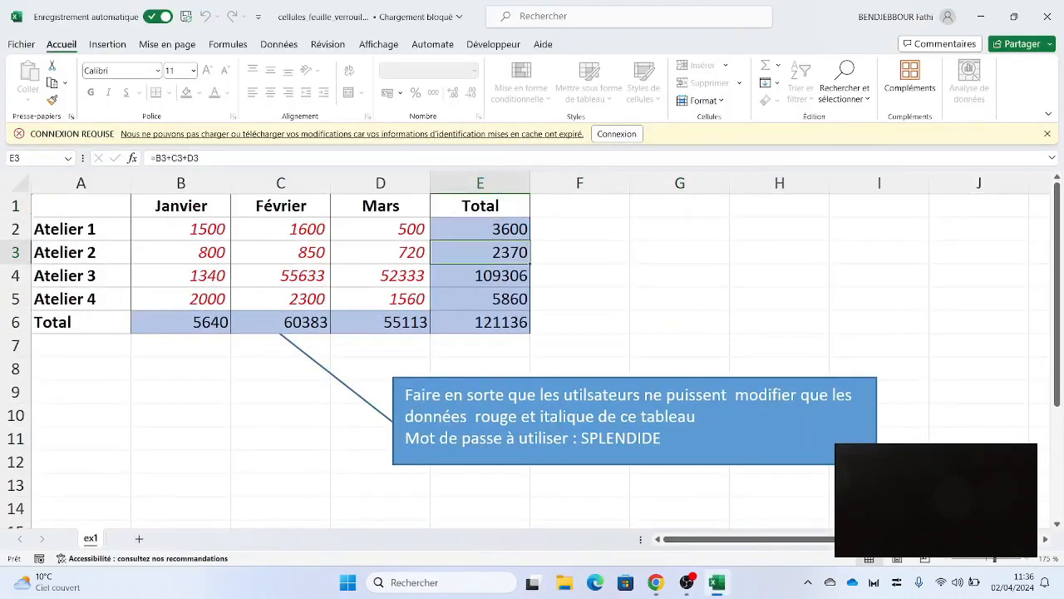
key("Delete")
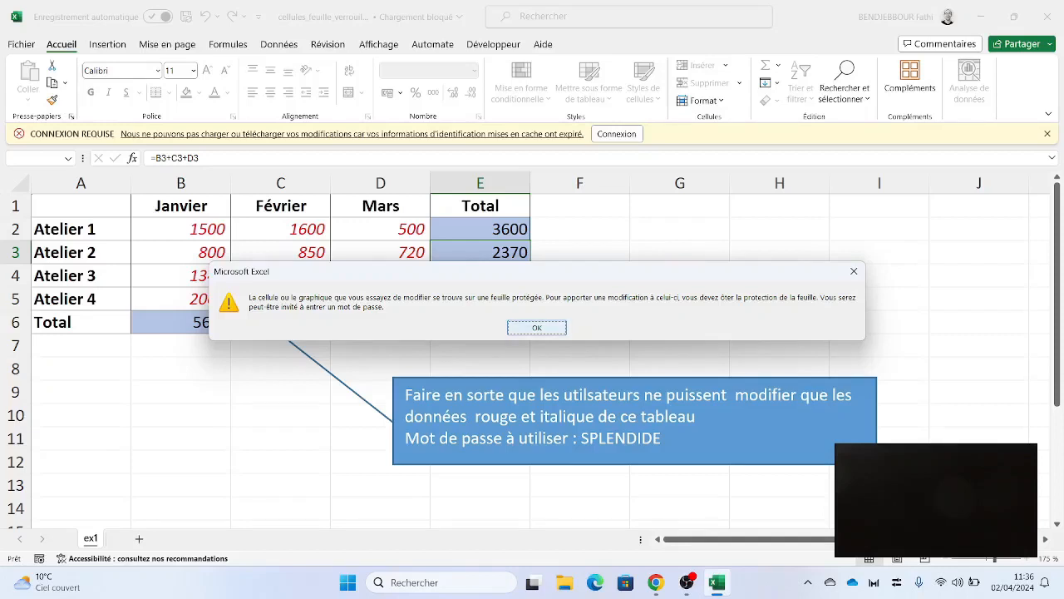
key("Return")
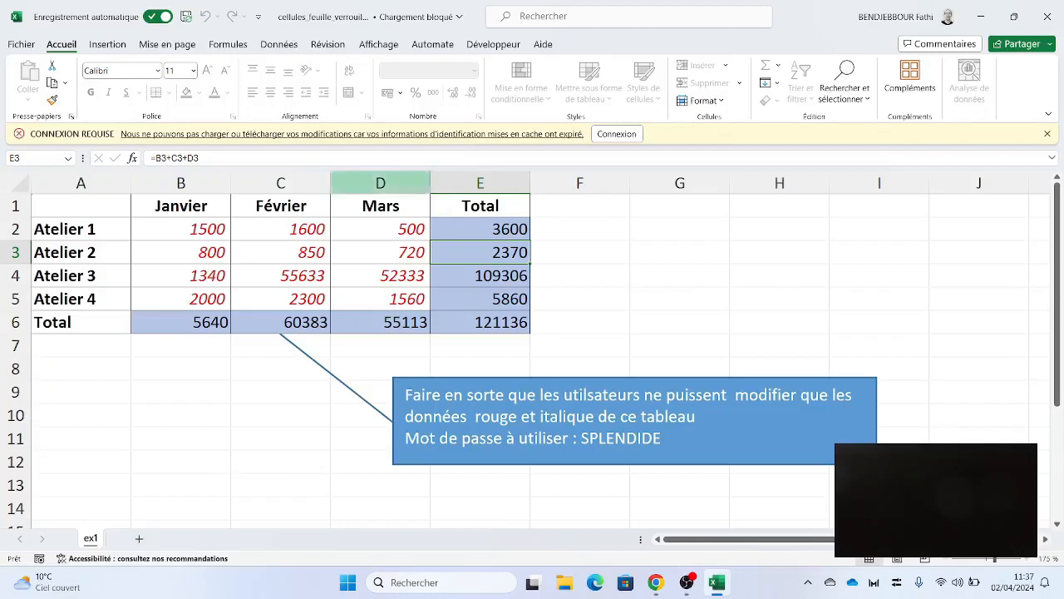
- Unprotect the sheet from Révision, retrying with the correct password after a rejected attempt
left_click(328, 44)
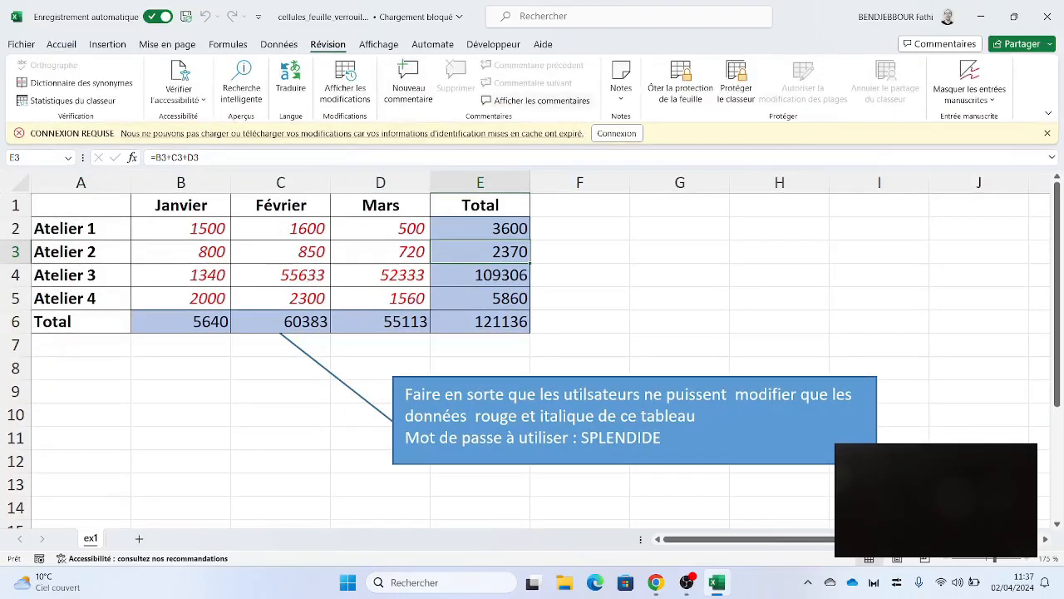
left_click(680, 81)
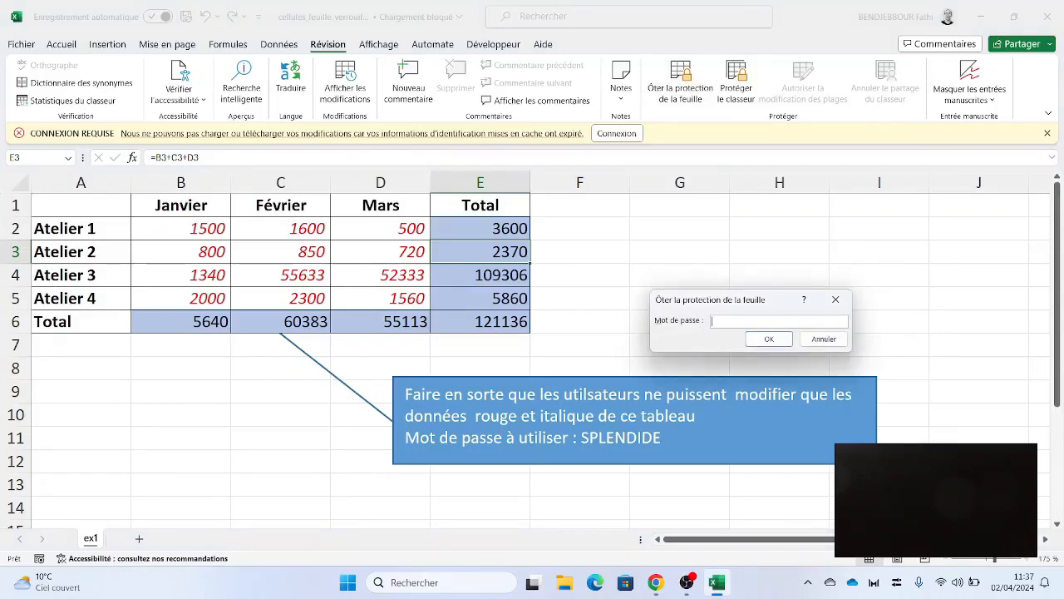
key("Return")
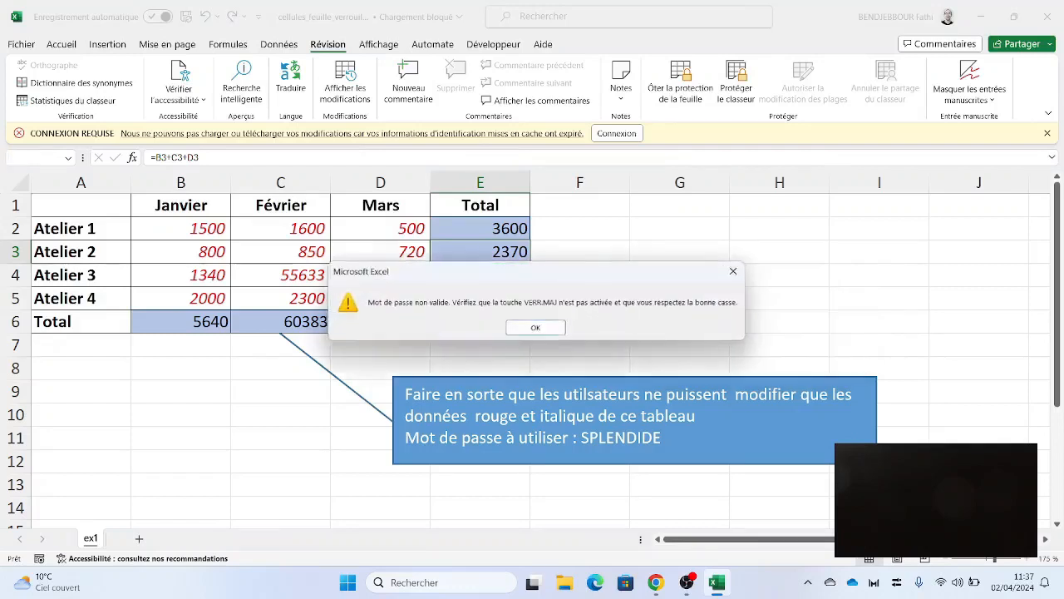
key("Return")
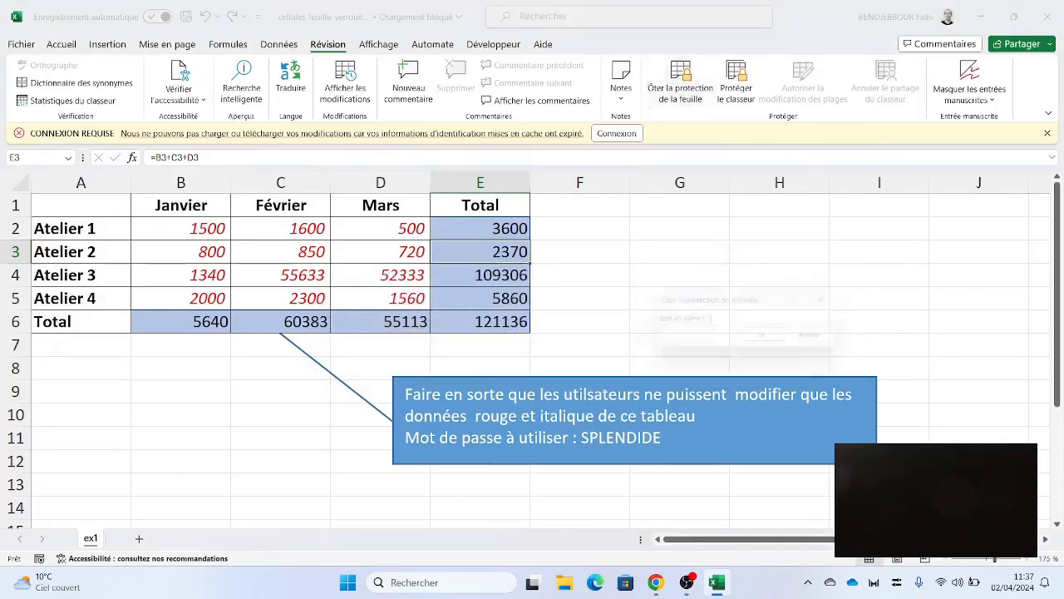
left_click(680, 79)
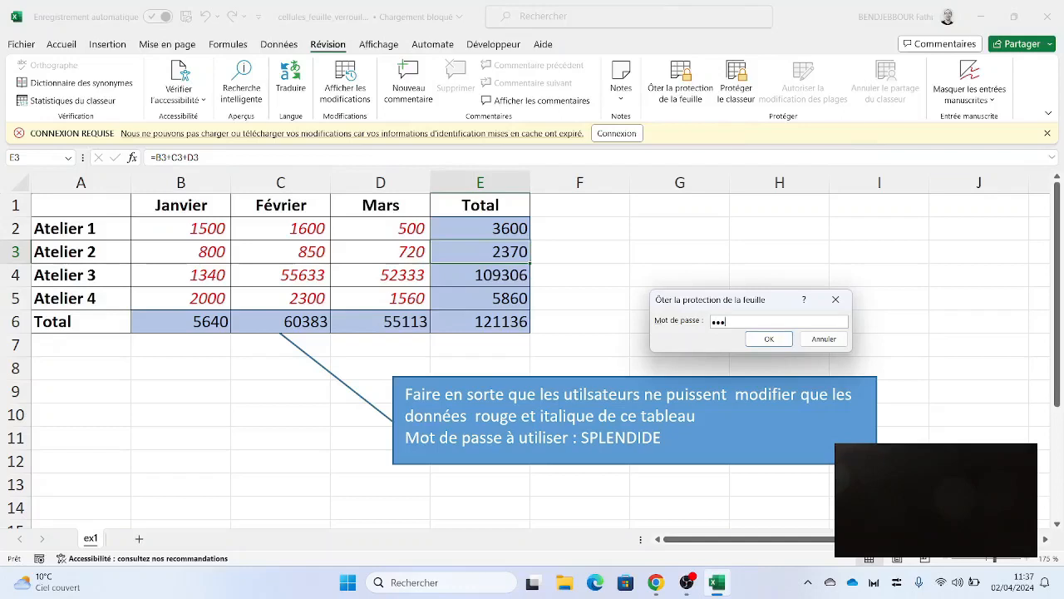
key("Return")
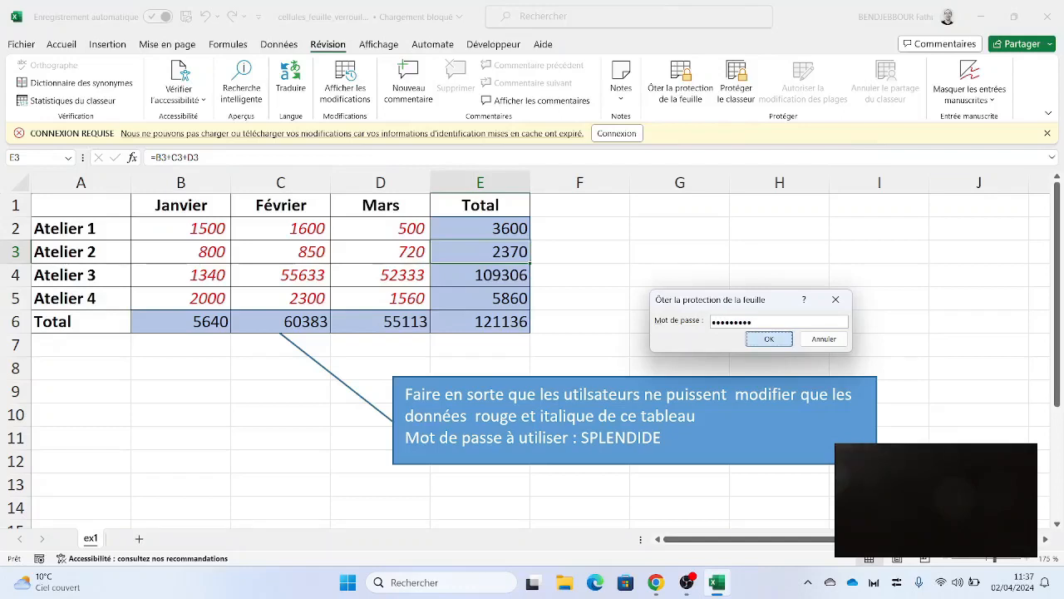
- Edit cell E3 to confirm its formula =B3+C3+D3 can be changed
key("F2")
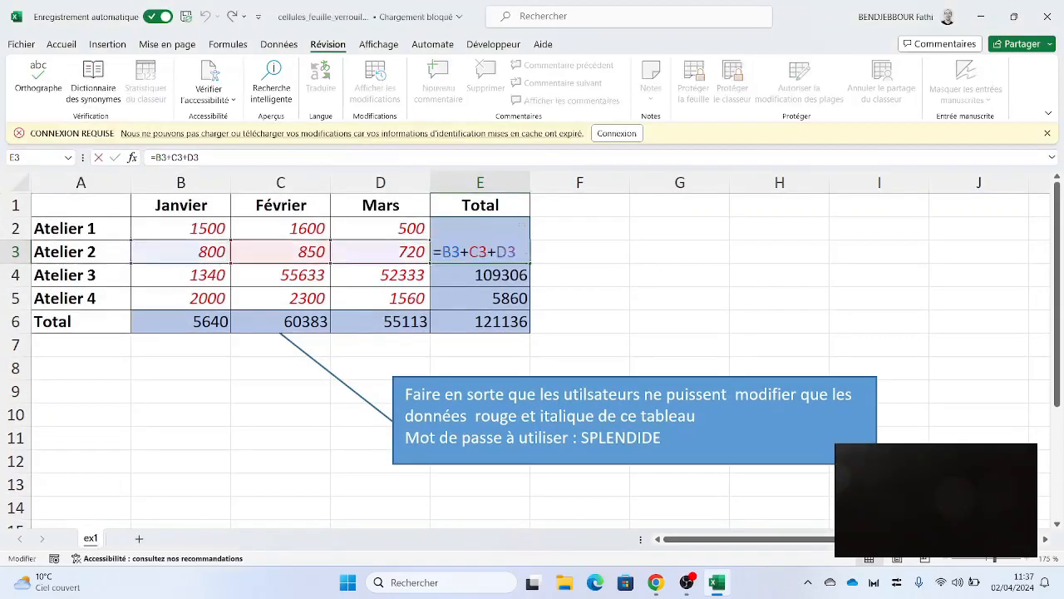
left_click(579, 251)
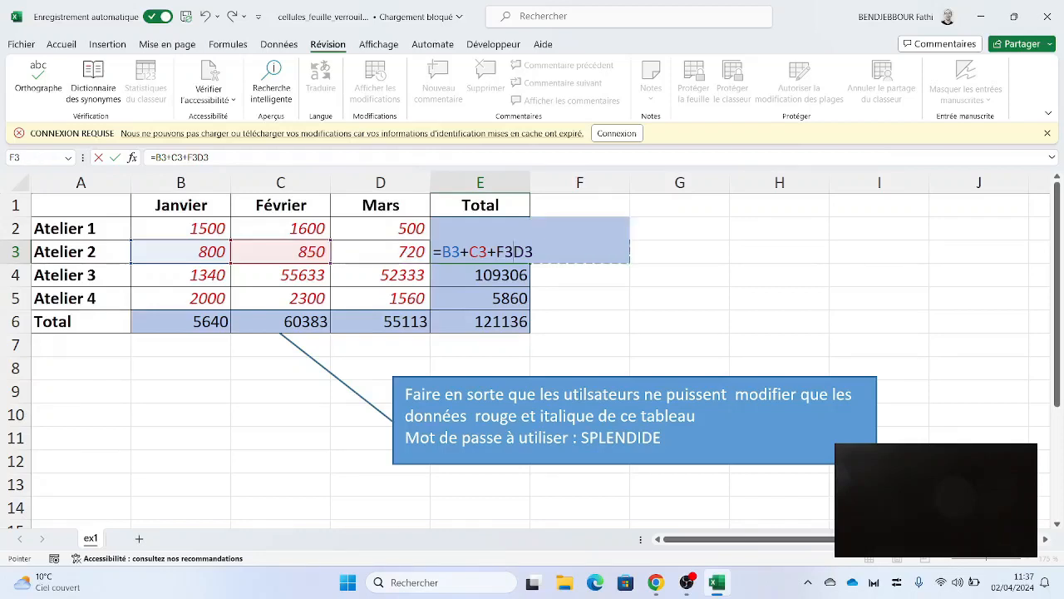
key("BackSpace")
key("BackSpace")
key("Right")
key("BackSpace")
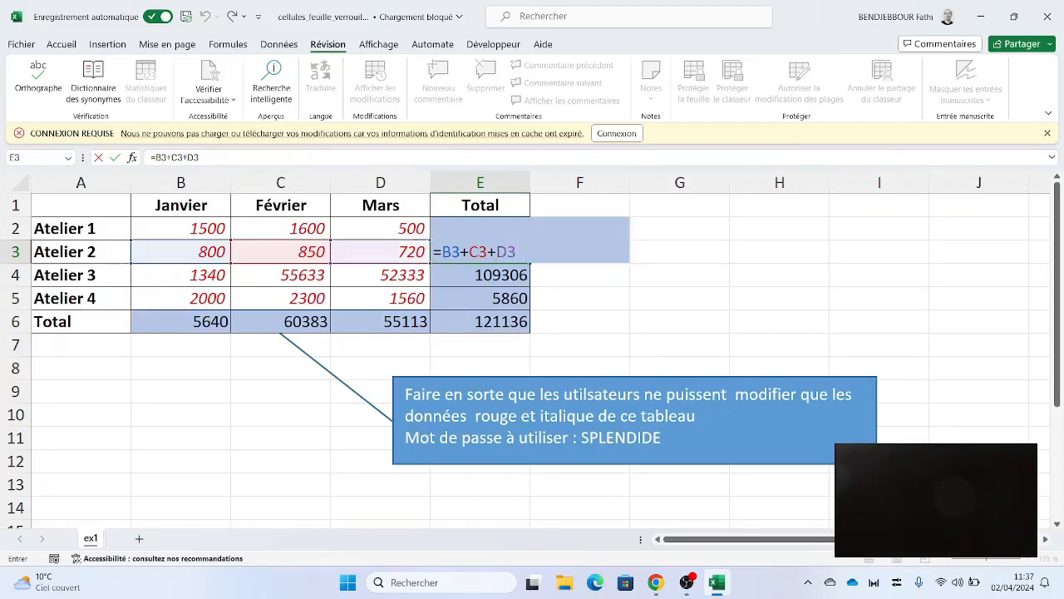